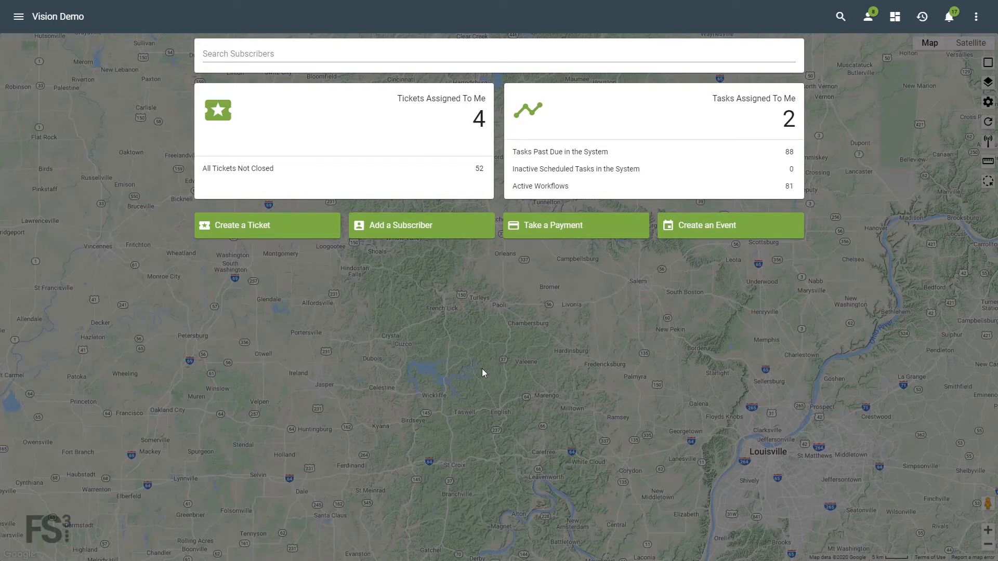
Step: Start a new ticket for the subscriber, searching by first name and choosing the first matching account
{"action": "left_click", "coordinate": [268, 235]}
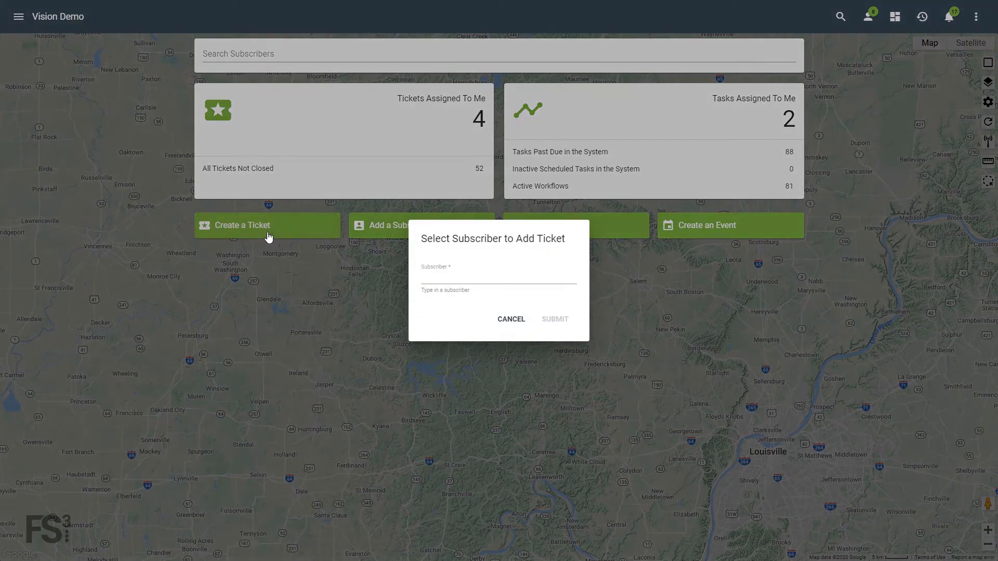
{"action": "left_click", "coordinate": [461, 277]}
{"action": "type", "text": "sarah"}
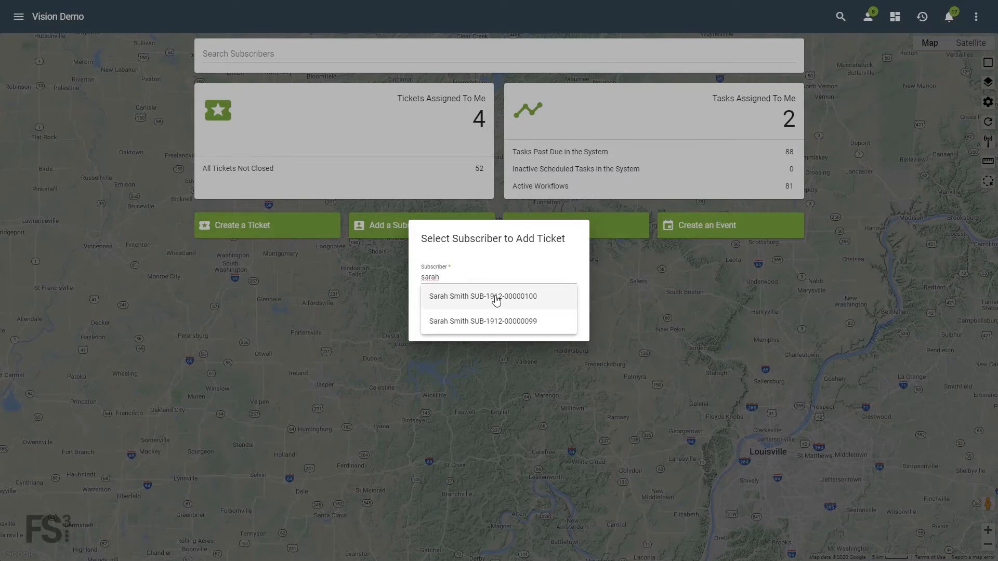
{"action": "left_click", "coordinate": [496, 300]}
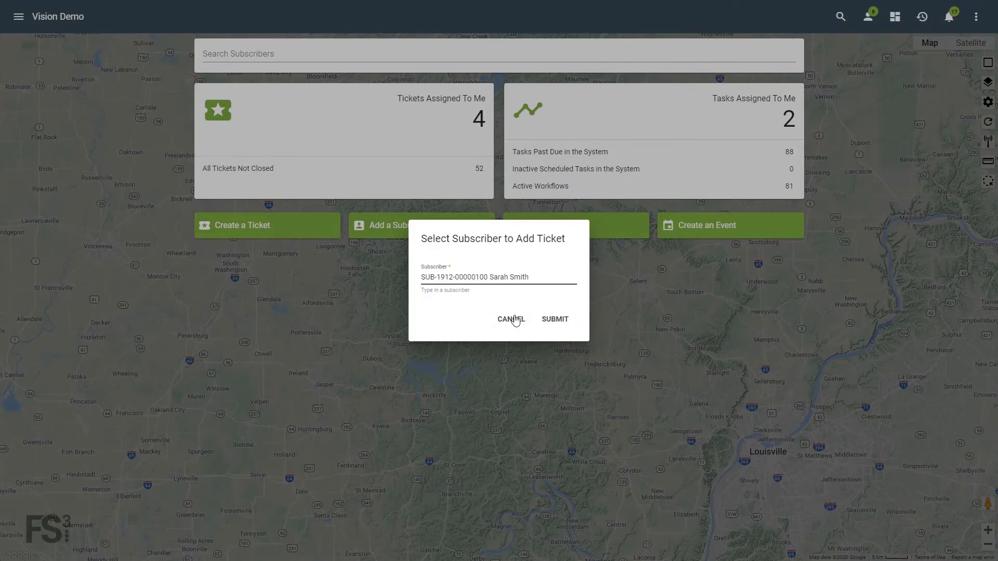
{"action": "left_click", "coordinate": [550, 320]}
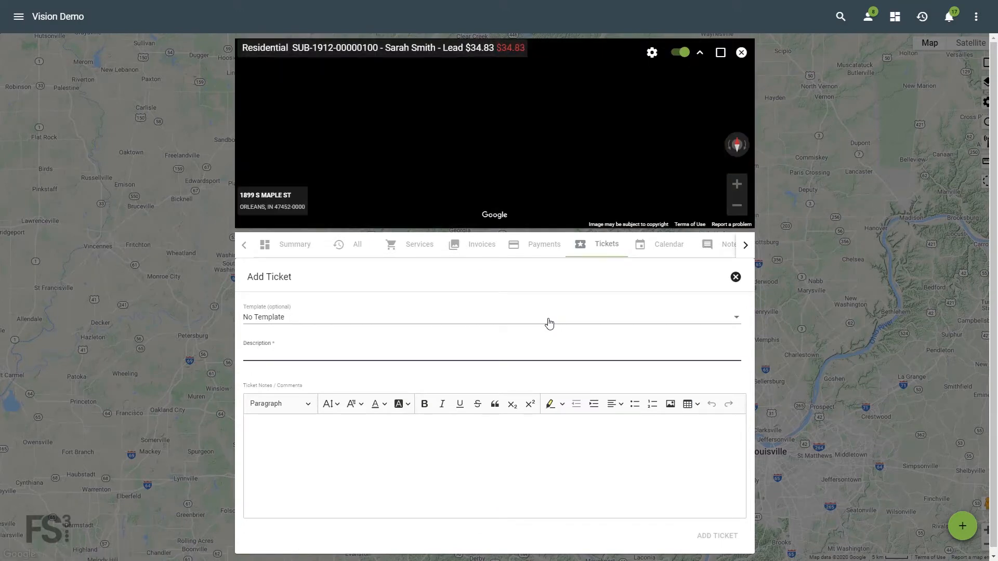
Step: Apply the DSL Troubleshoot 2 template to the ticket, keeping the automatic "DSL troubleshoot" workflow trigger enabled
{"action": "left_click", "coordinate": [734, 322]}
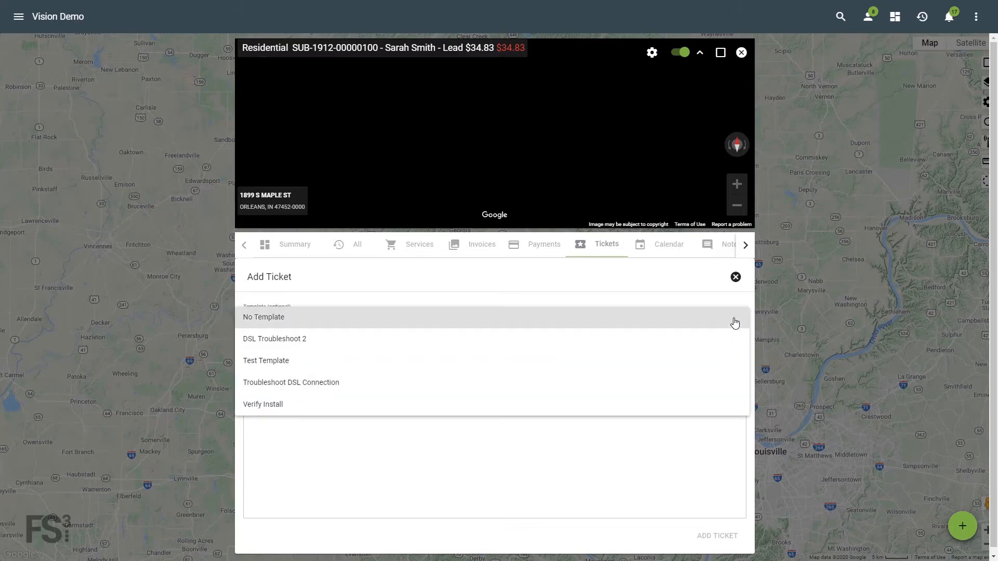
{"action": "left_click", "coordinate": [295, 346]}
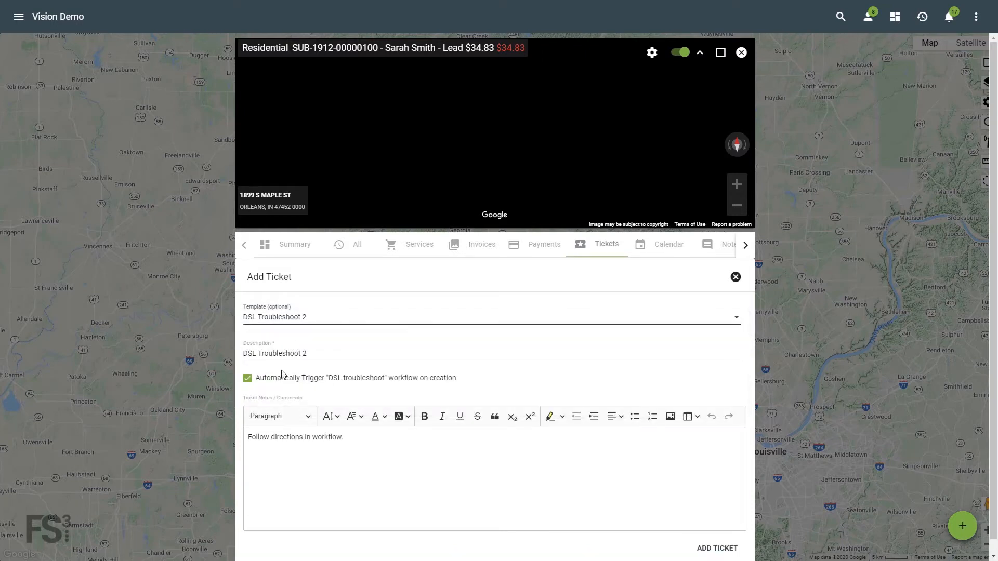
{"action": "left_click", "coordinate": [281, 384]}
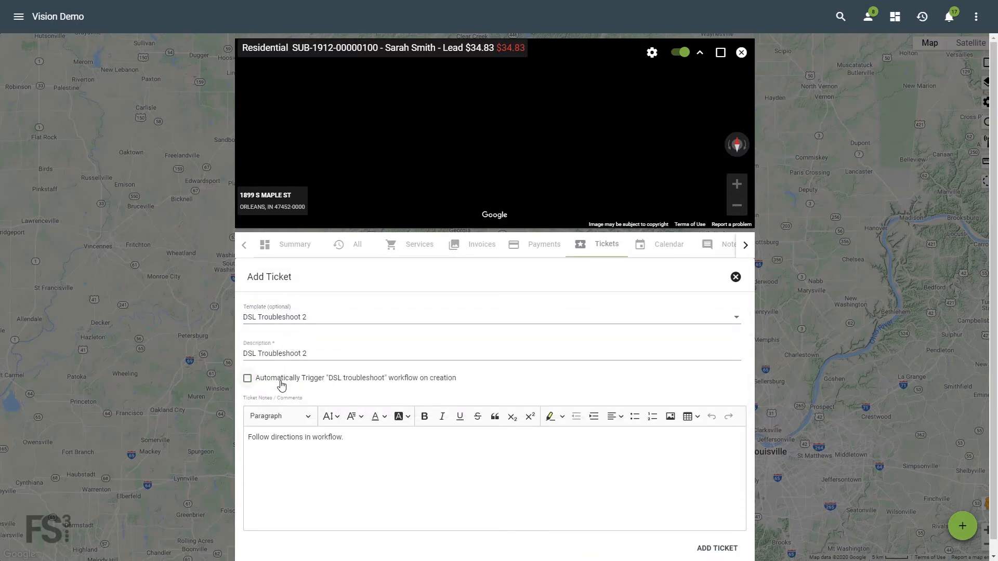
{"action": "left_click", "coordinate": [281, 385]}
Step: Highlight the note text "Follow directions in workflow." in yellow and add the ticket
{"action": "left_click_drag", "start_coordinate": [348, 441], "coordinate": [250, 437]}
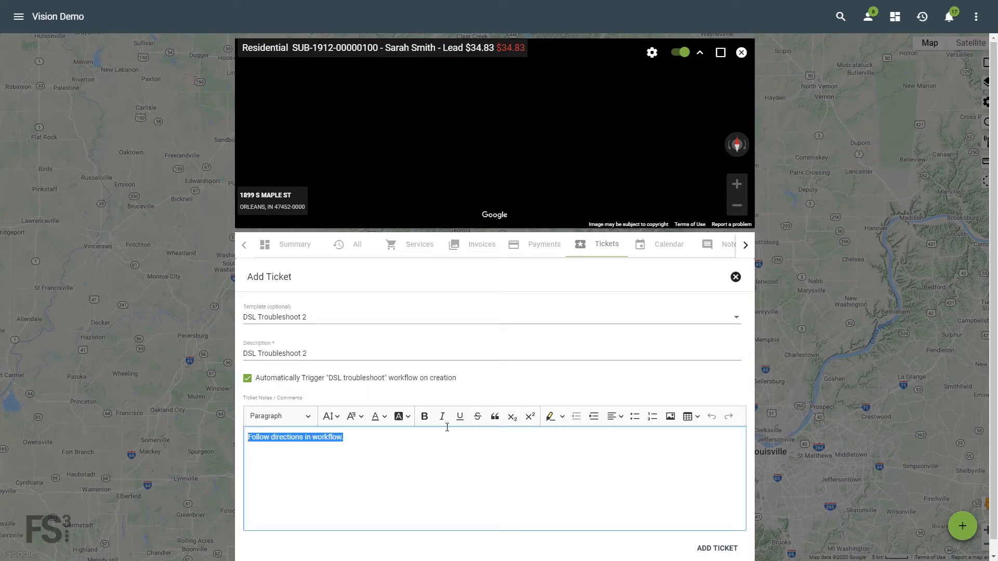
{"action": "left_click", "coordinate": [563, 416]}
{"action": "left_click", "coordinate": [554, 435]}
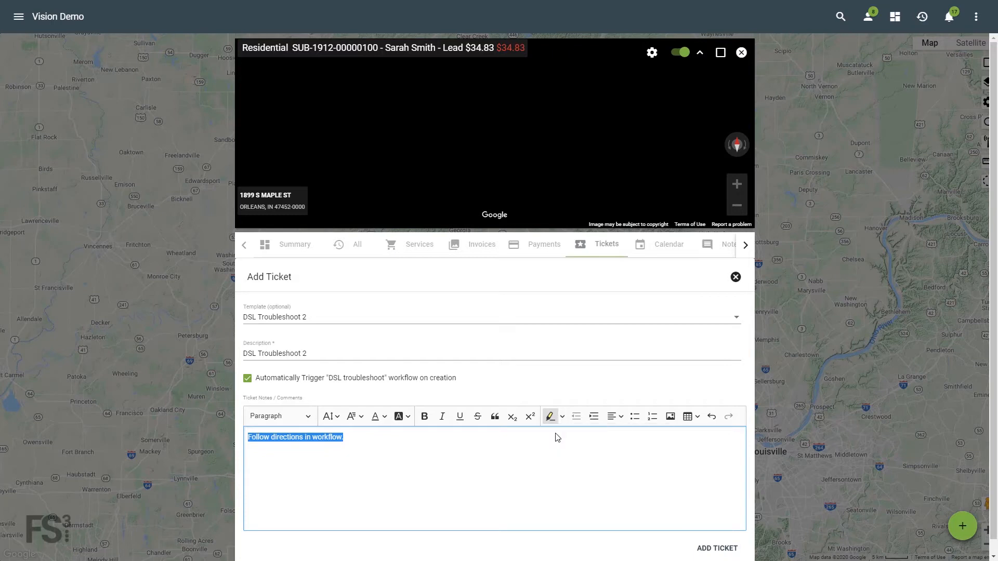
{"action": "left_click", "coordinate": [467, 436]}
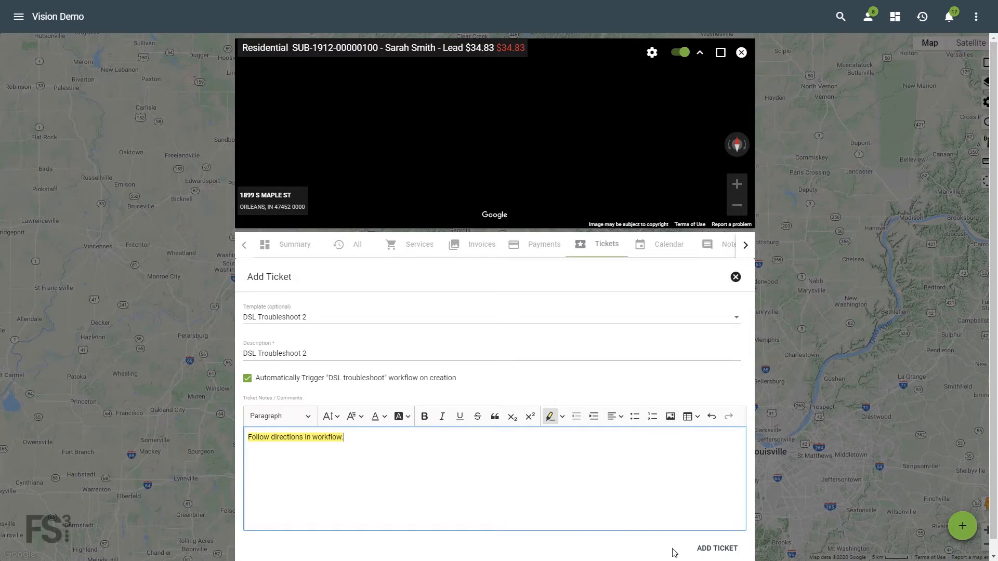
{"action": "left_click", "coordinate": [716, 550]}
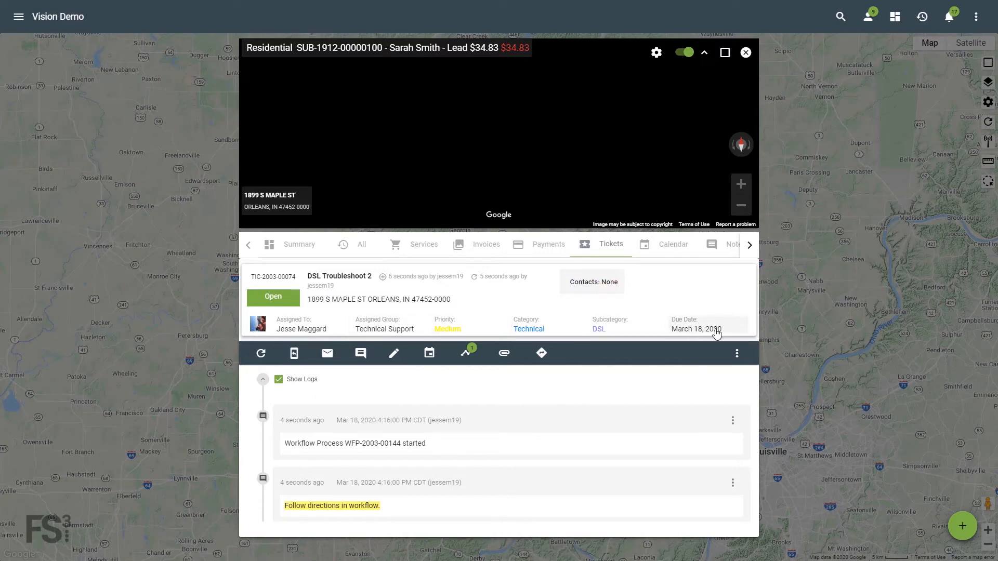
Step: Set the ticket's service package item to Fiber Internet 100Mbps and save it with the subscriber's contact e-mail and phone number
{"action": "left_click", "coordinate": [604, 283]}
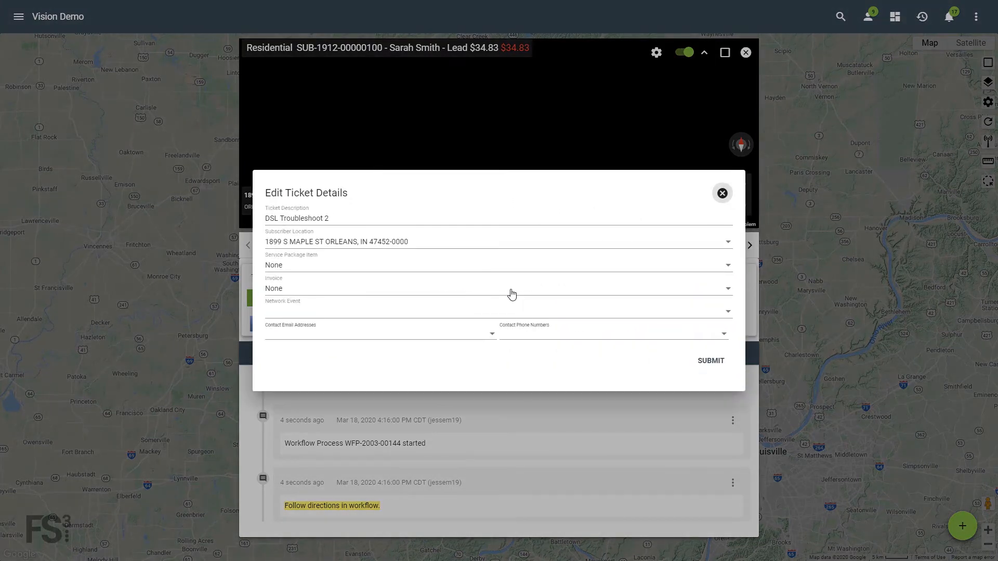
{"action": "left_click", "coordinate": [494, 271]}
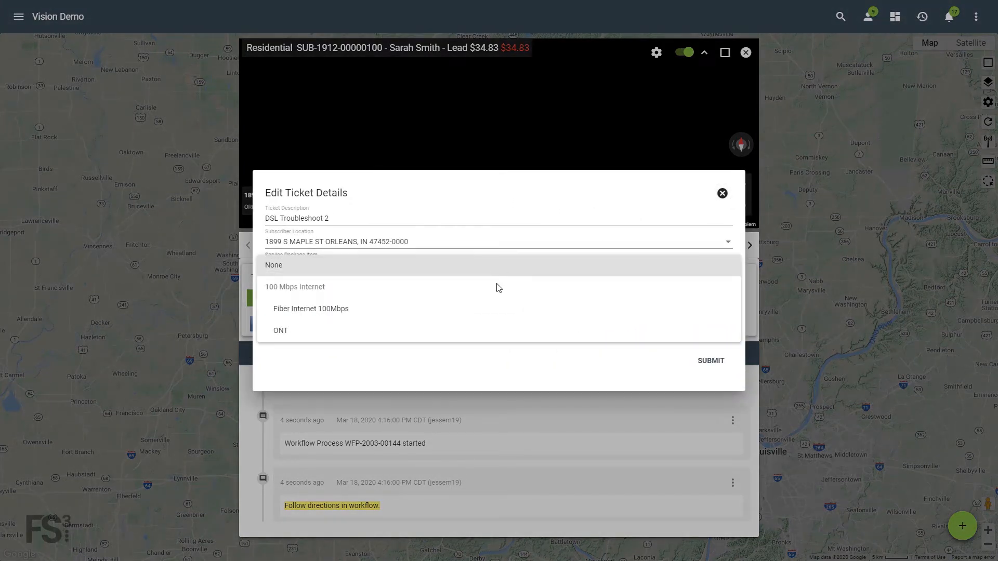
{"action": "left_click", "coordinate": [505, 315]}
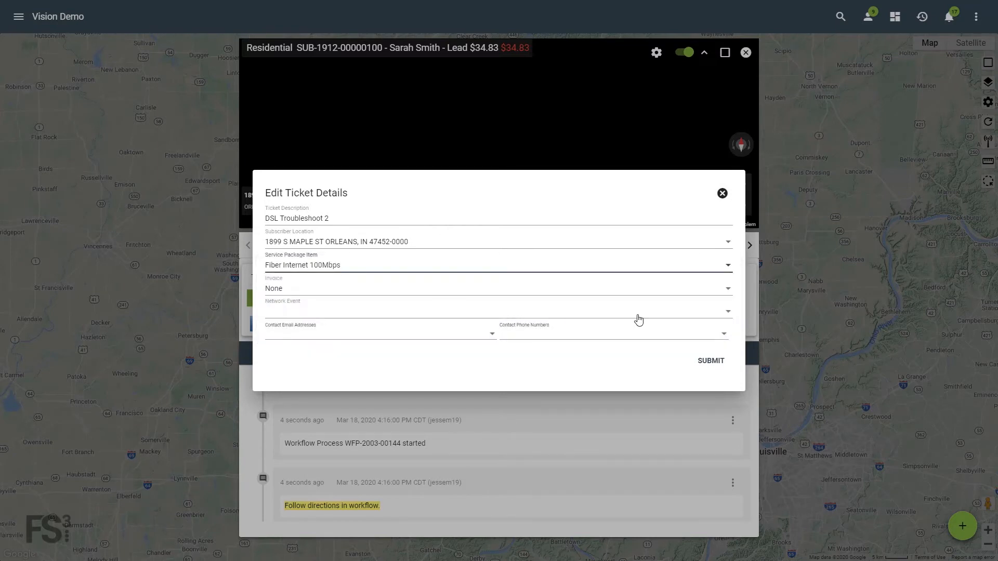
{"action": "left_click", "coordinate": [724, 195]}
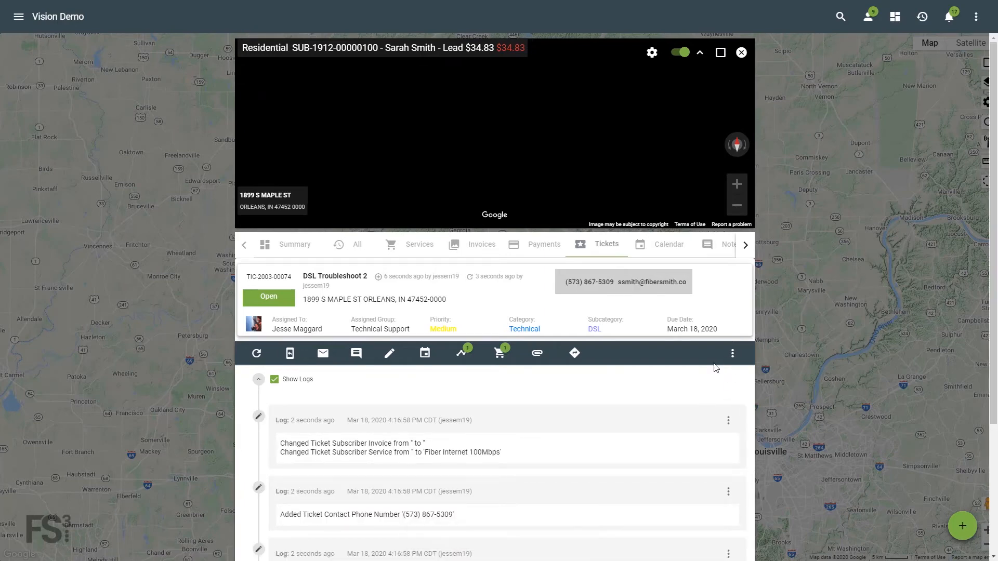
Step: Review the ticket's activity log entries and the options available for the newest entry
{"action": "scroll", "coordinate": [715, 368], "scroll_direction": "down", "scroll_amount": 3}
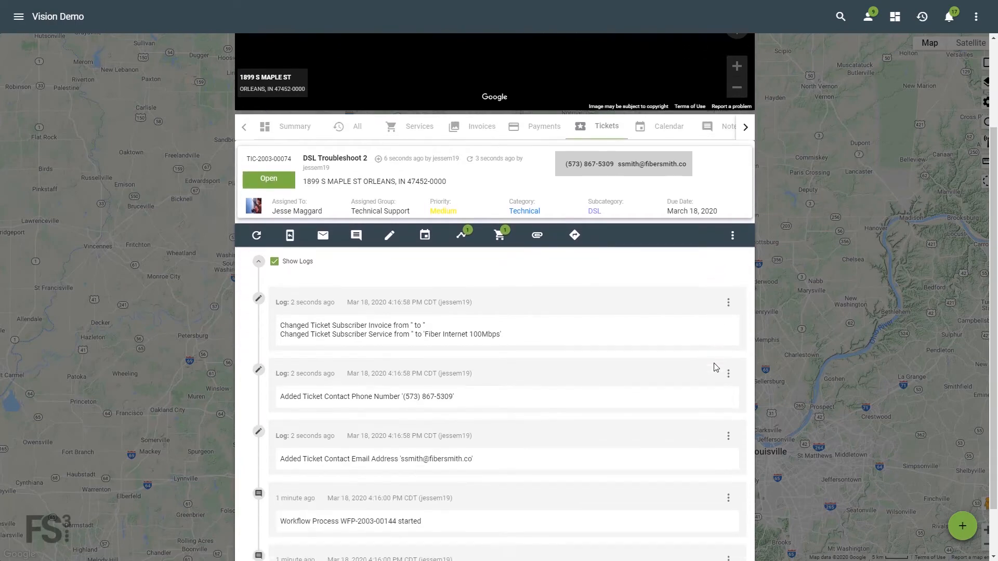
{"action": "scroll", "coordinate": [715, 367], "scroll_direction": "down", "scroll_amount": 1}
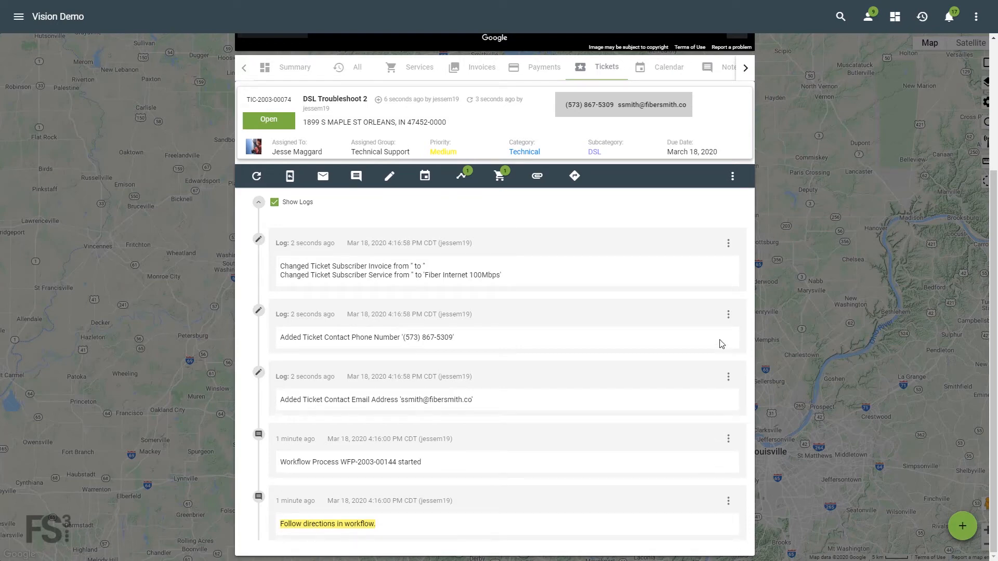
{"action": "left_click", "coordinate": [729, 243]}
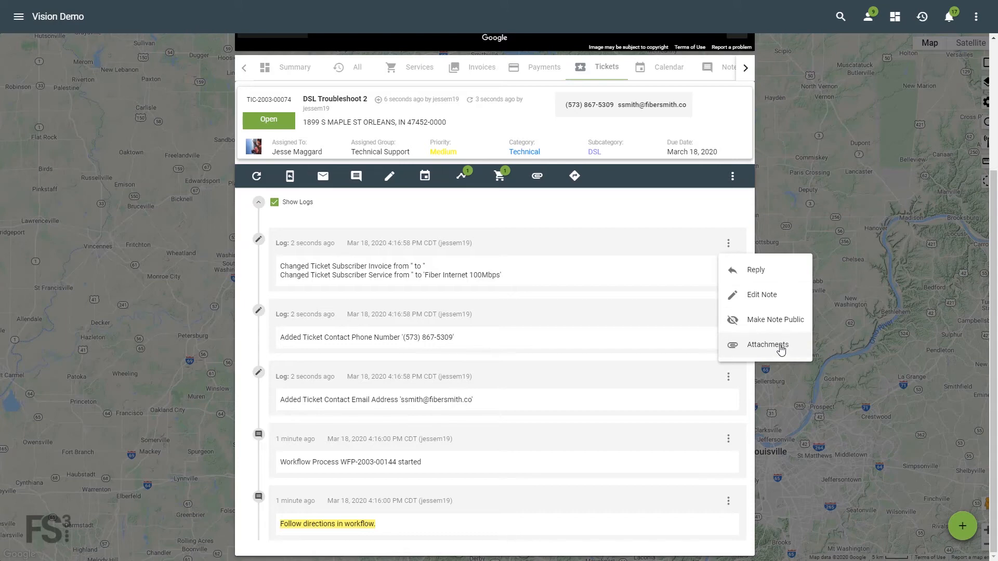
{"action": "left_click", "coordinate": [363, 212]}
Step: Send a new SMS from the ticket to the contact's phone number with the message "Ticket updated"
{"action": "left_click", "coordinate": [285, 178]}
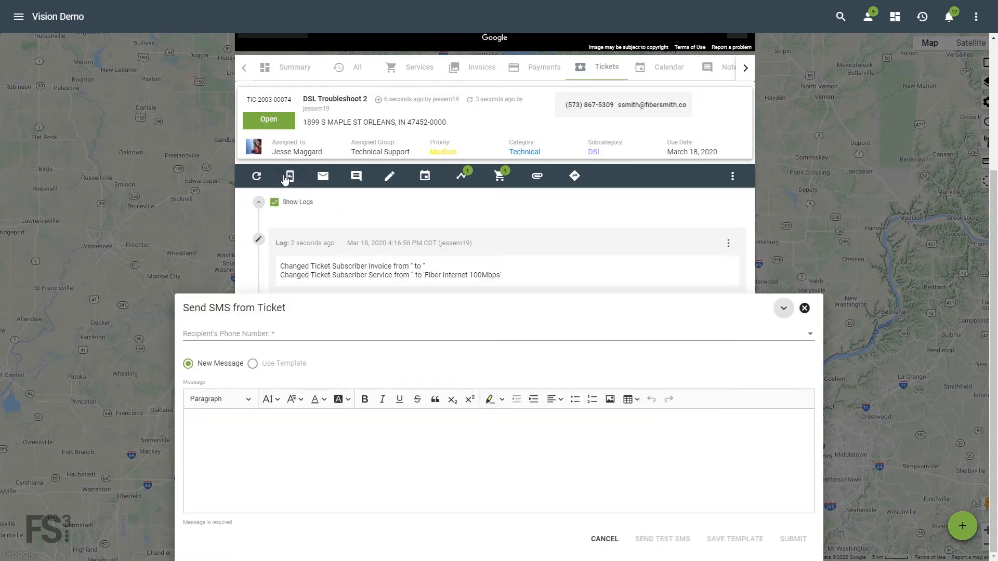
{"action": "left_click", "coordinate": [276, 337]}
{"action": "left_click", "coordinate": [207, 358]}
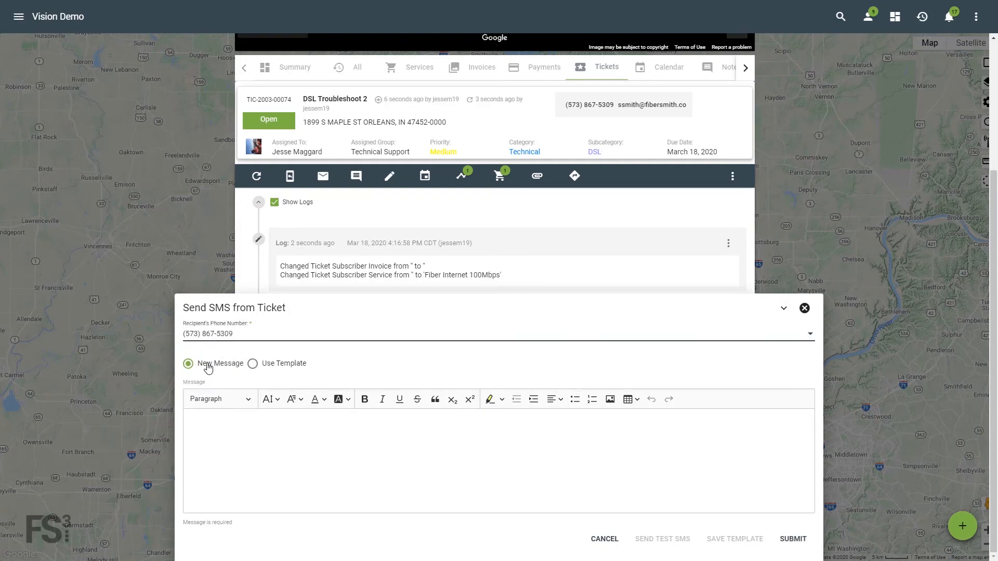
{"action": "left_click", "coordinate": [242, 450]}
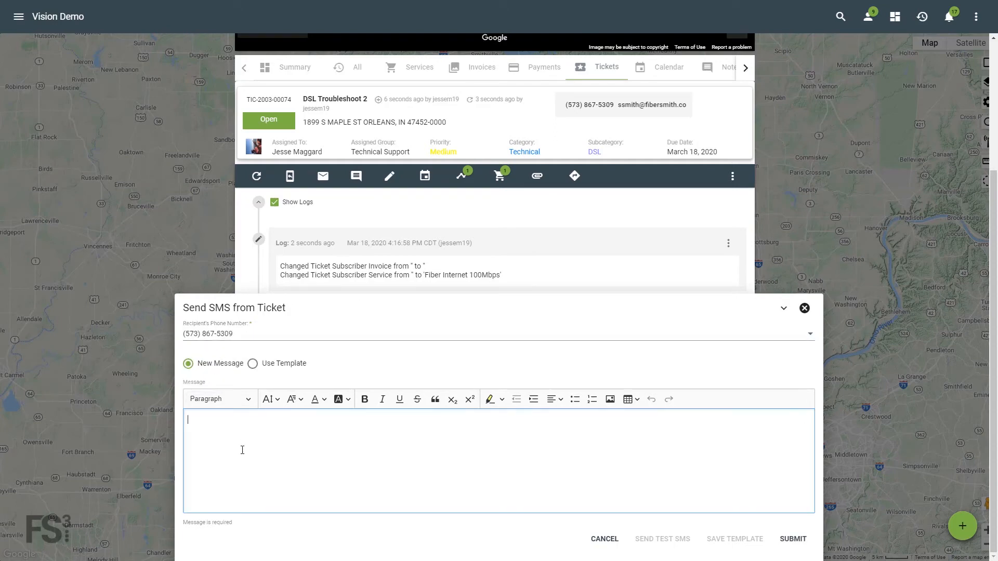
{"action": "type", "text": "Ticket updated"}
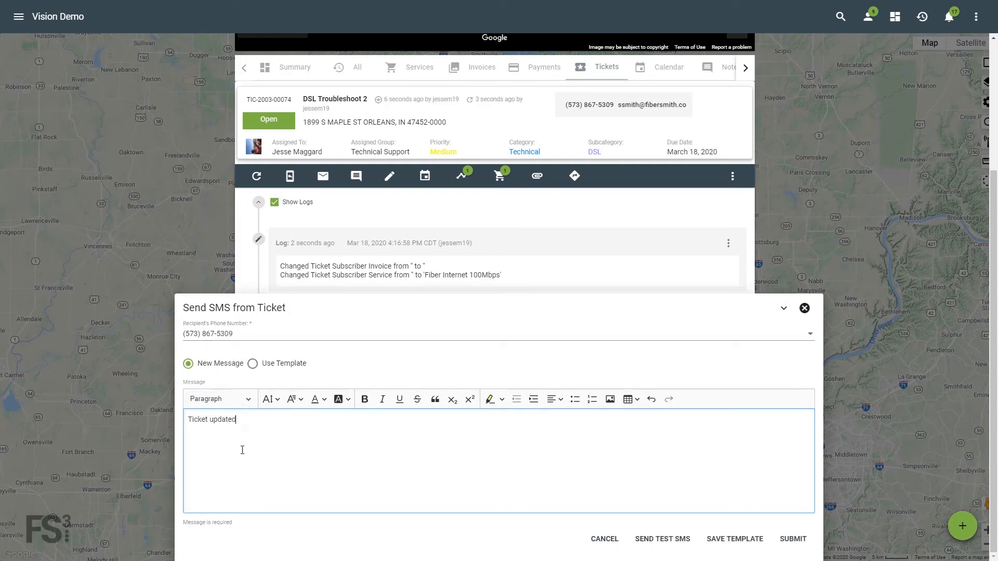
{"action": "left_click", "coordinate": [793, 539]}
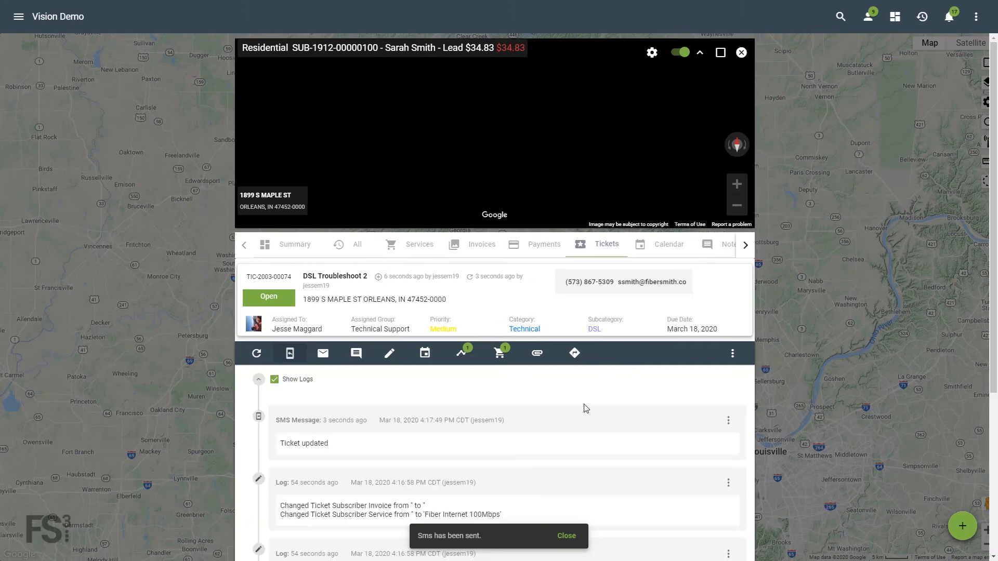
Step: Add the note "Subscriber is having issues with connection" to the ticket
{"action": "scroll", "coordinate": [584, 409], "scroll_direction": "down", "scroll_amount": 2}
{"action": "left_click", "coordinate": [356, 251]}
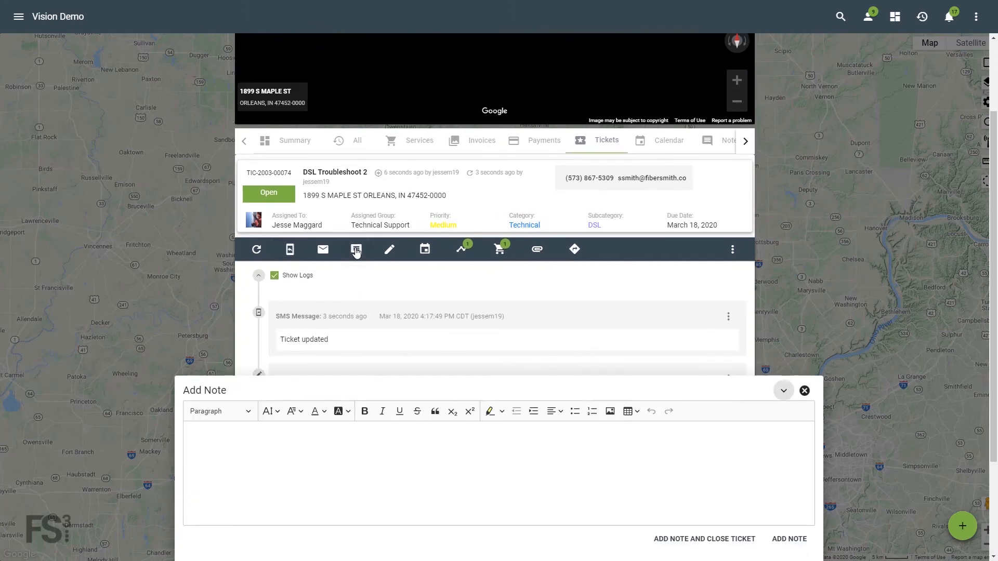
{"action": "type", "text": "S"}
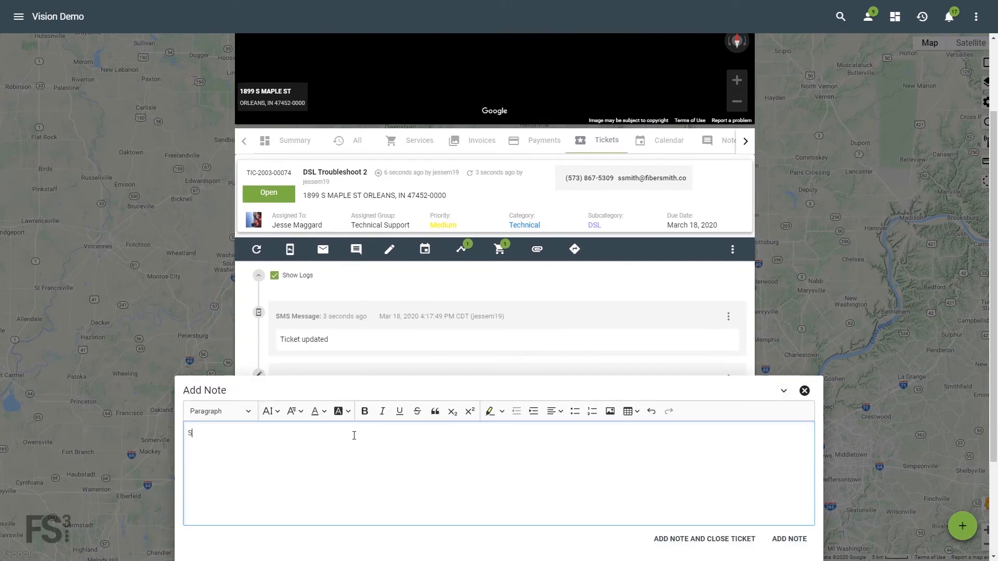
{"action": "type", "text": "ubscriber is having issues with connection"}
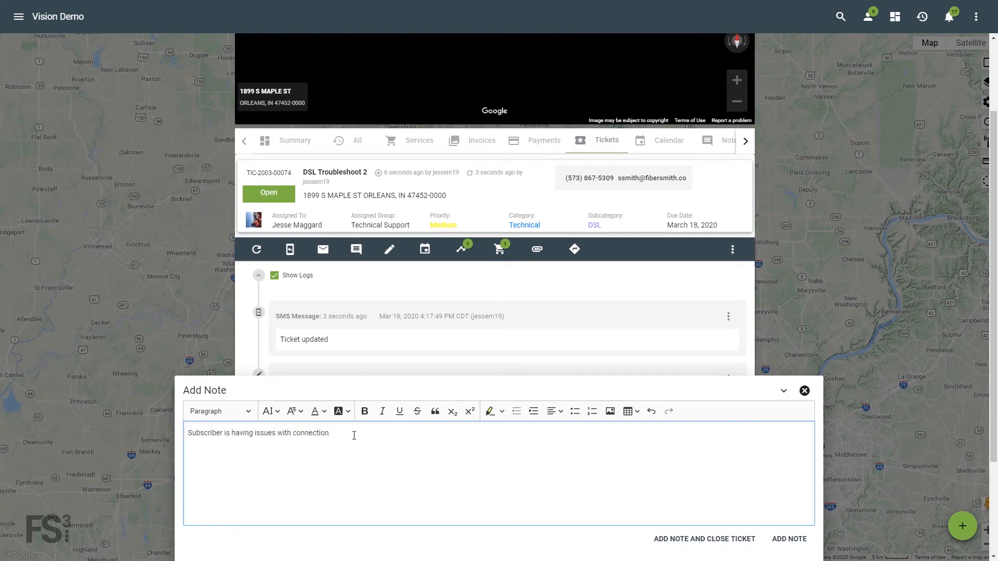
{"action": "left_click", "coordinate": [788, 539]}
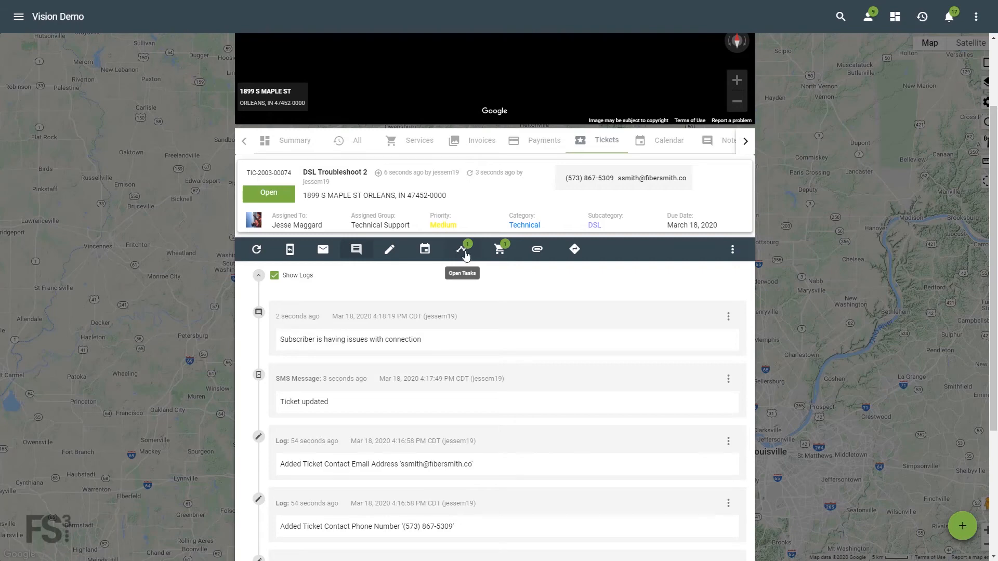
Step: Review the ticket's open workflow tasks, linked package item and attachments
{"action": "left_click", "coordinate": [461, 249]}
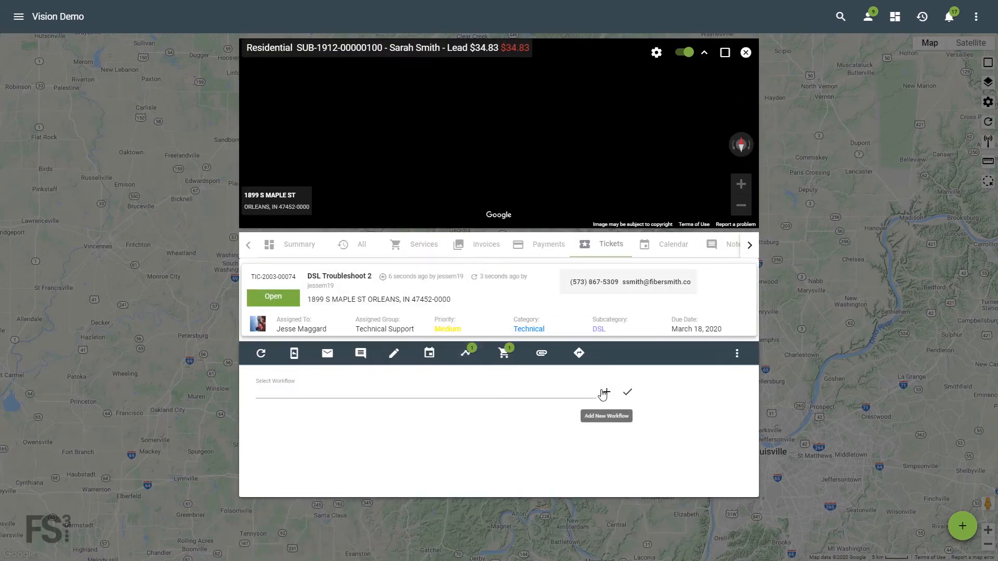
{"action": "left_click", "coordinate": [606, 392]}
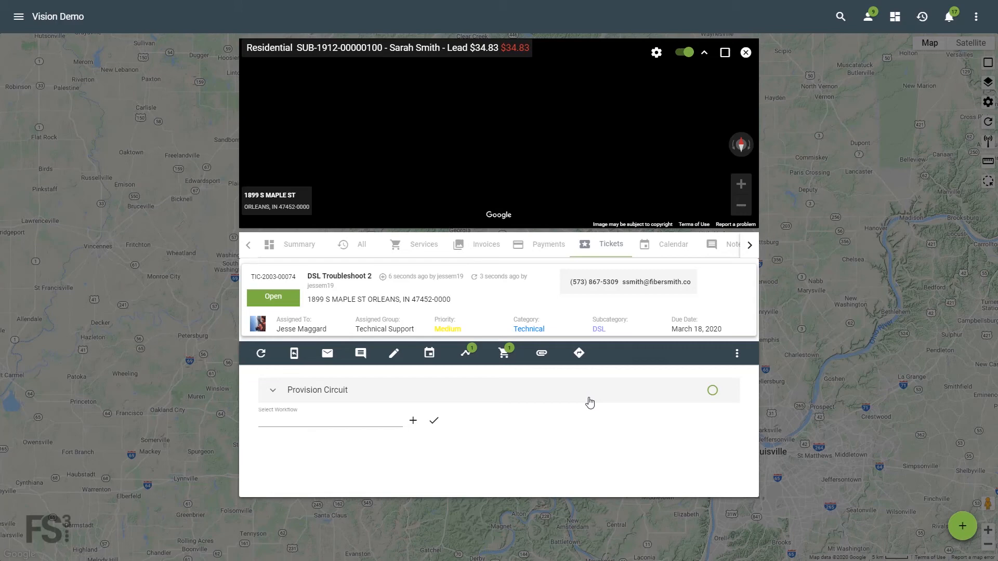
{"action": "left_click", "coordinate": [504, 356]}
{"action": "right_click", "coordinate": [504, 358]}
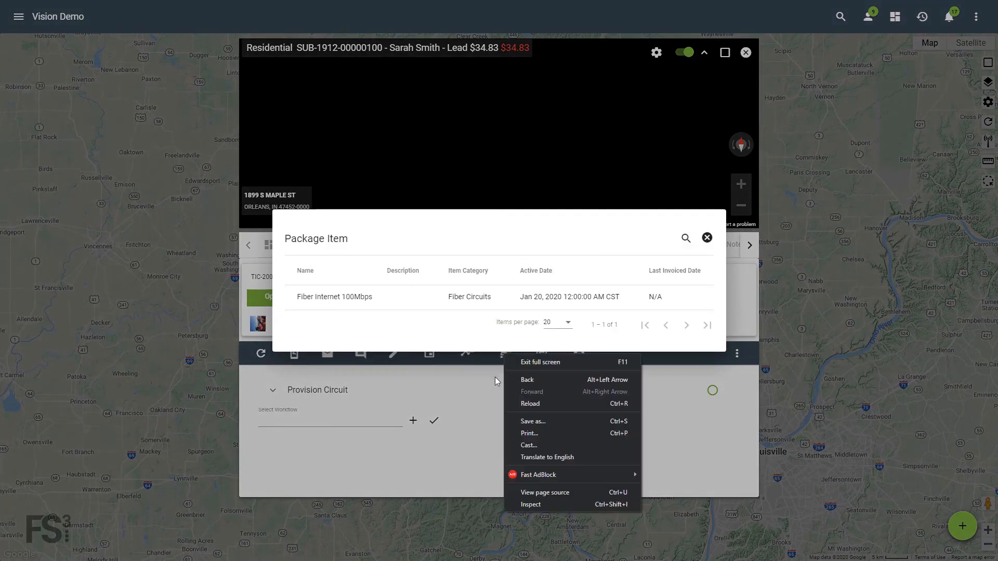
{"action": "left_click", "coordinate": [493, 380]}
{"action": "left_click", "coordinate": [505, 358]}
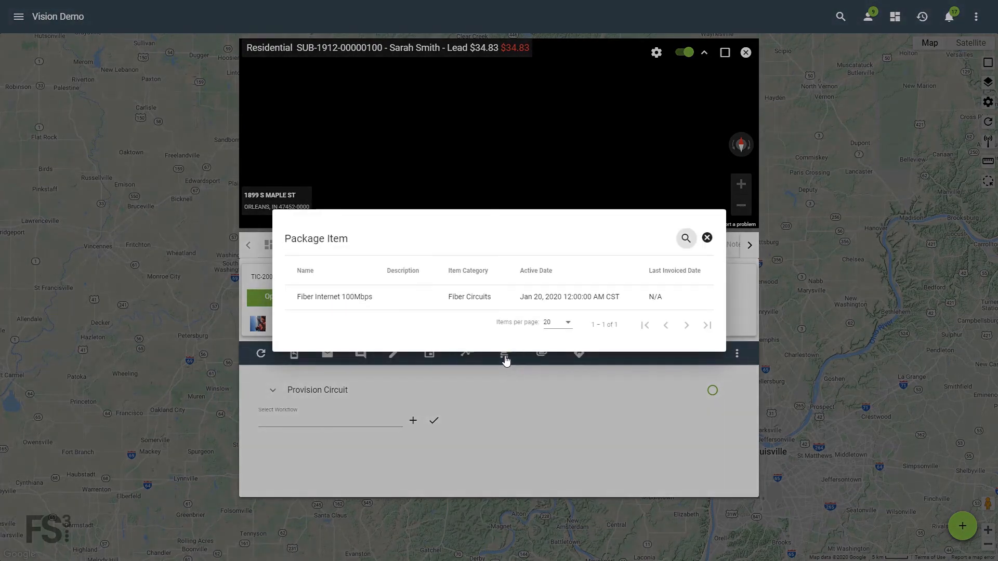
{"action": "left_click", "coordinate": [707, 238]}
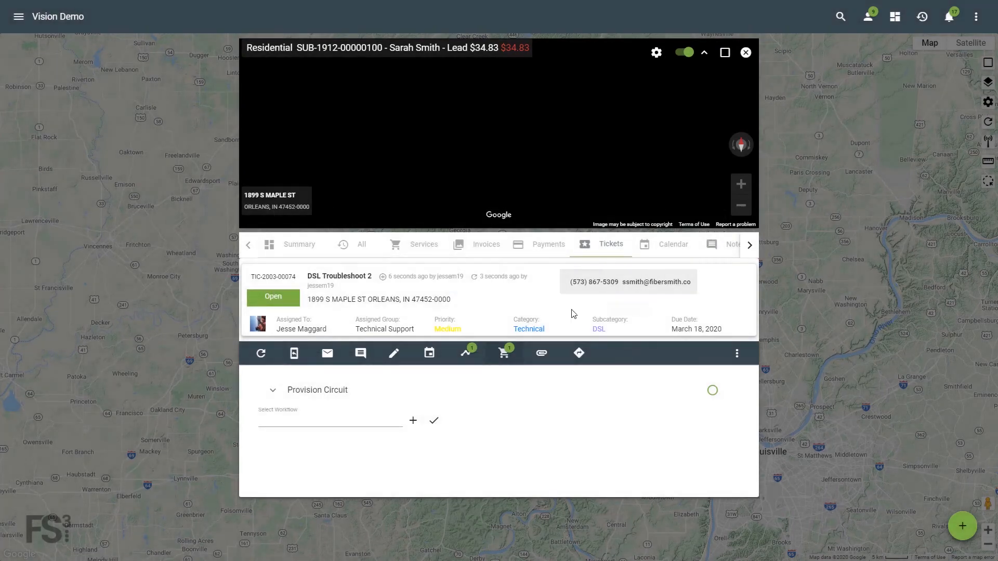
{"action": "left_click", "coordinate": [542, 356]}
{"action": "left_click", "coordinate": [725, 224]}
Step: Open directions for the ticket and set the origin to the Central Office 2 Calix Shelf warehouse, searching for "orleans"
{"action": "left_click", "coordinate": [577, 351]}
{"action": "left_click", "coordinate": [450, 222]}
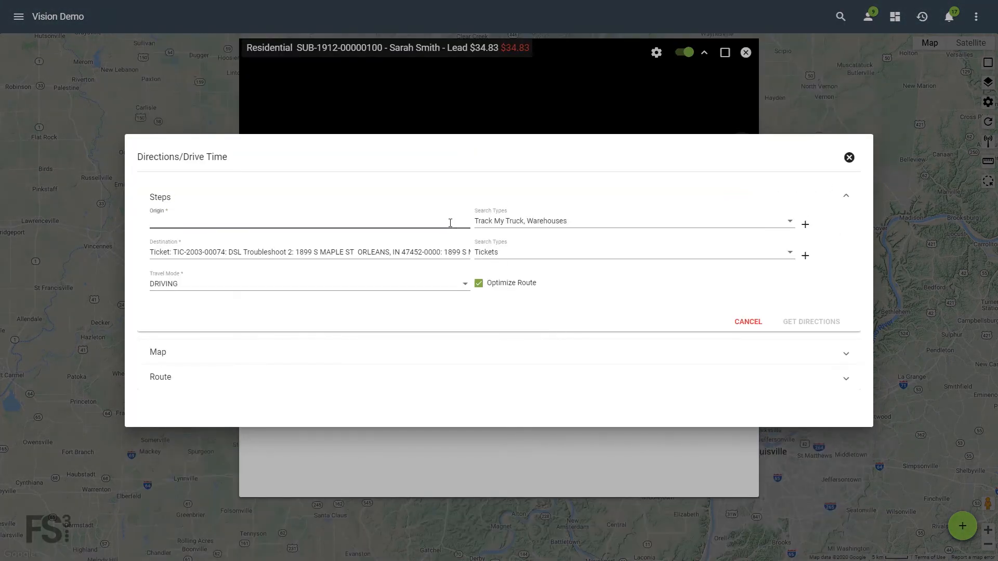
{"action": "type", "text": "orleans"}
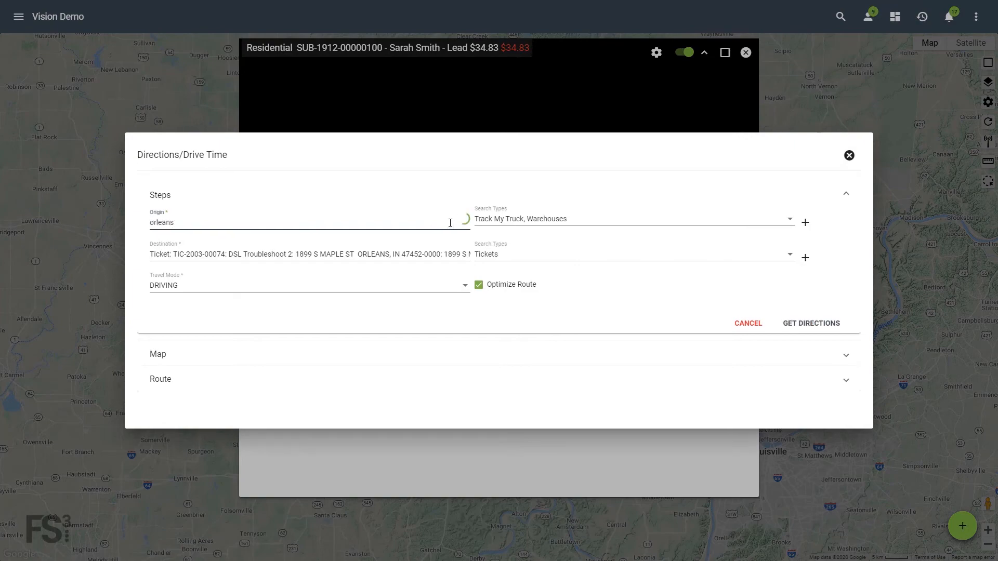
{"action": "left_click", "coordinate": [419, 245]}
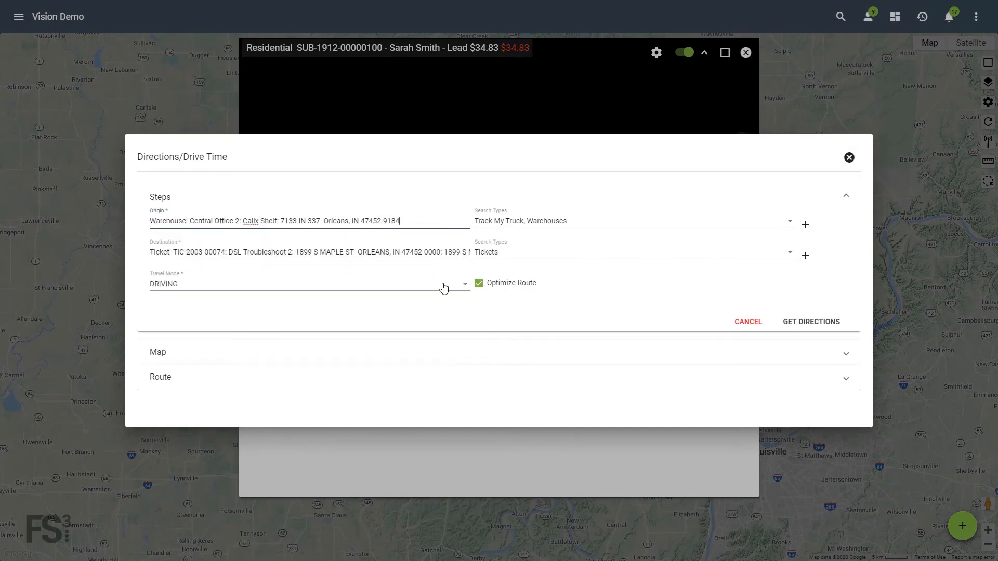
Step: Get driving directions from the warehouse to the ticket's address, view the route on the map and close the directions
{"action": "left_click", "coordinate": [809, 321]}
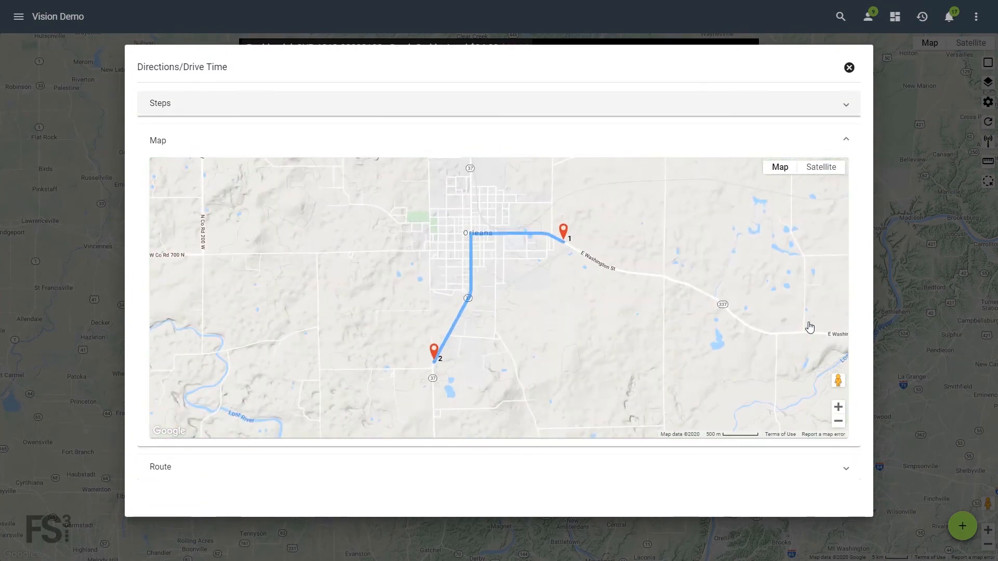
{"action": "left_click", "coordinate": [849, 69]}
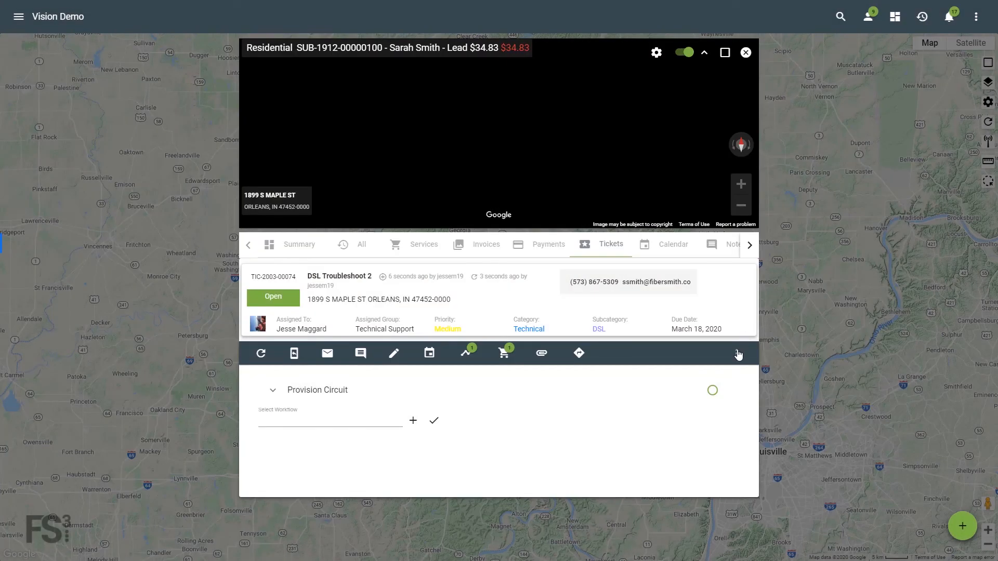
Step: Refresh the ticket from its list of additional actions and review its available status options without choosing one
{"action": "left_click", "coordinate": [737, 353]}
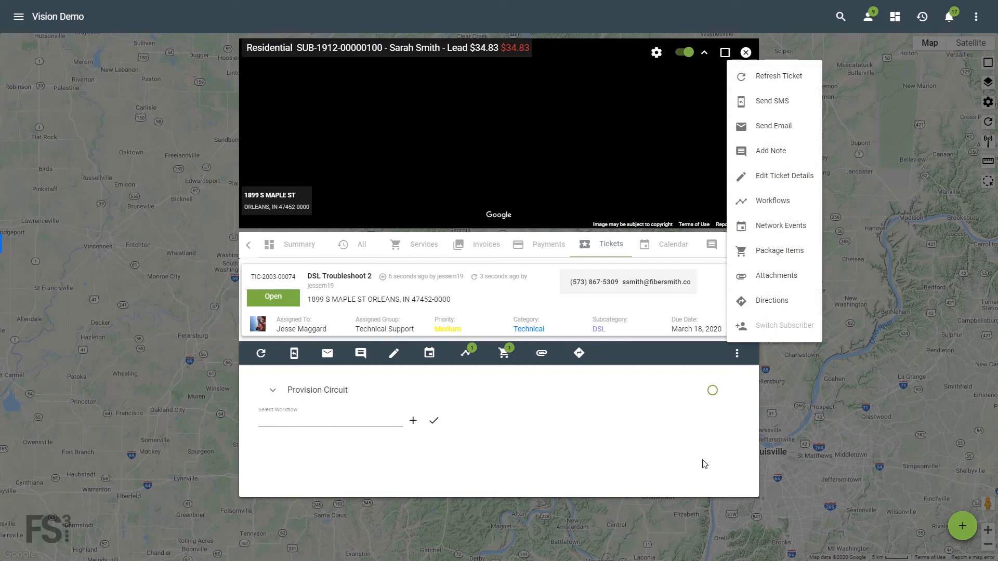
{"action": "left_click", "coordinate": [779, 73]}
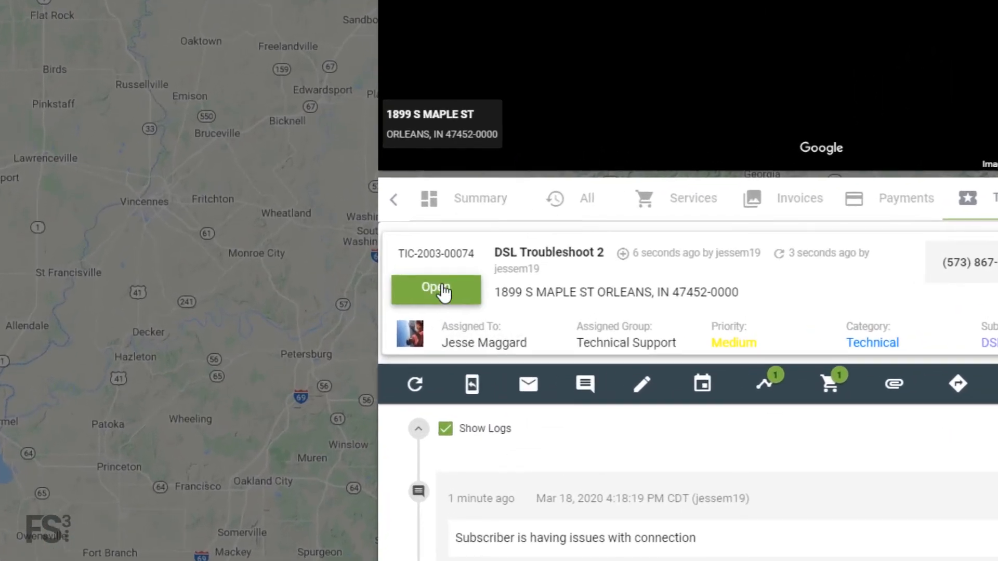
{"action": "left_click", "coordinate": [443, 293]}
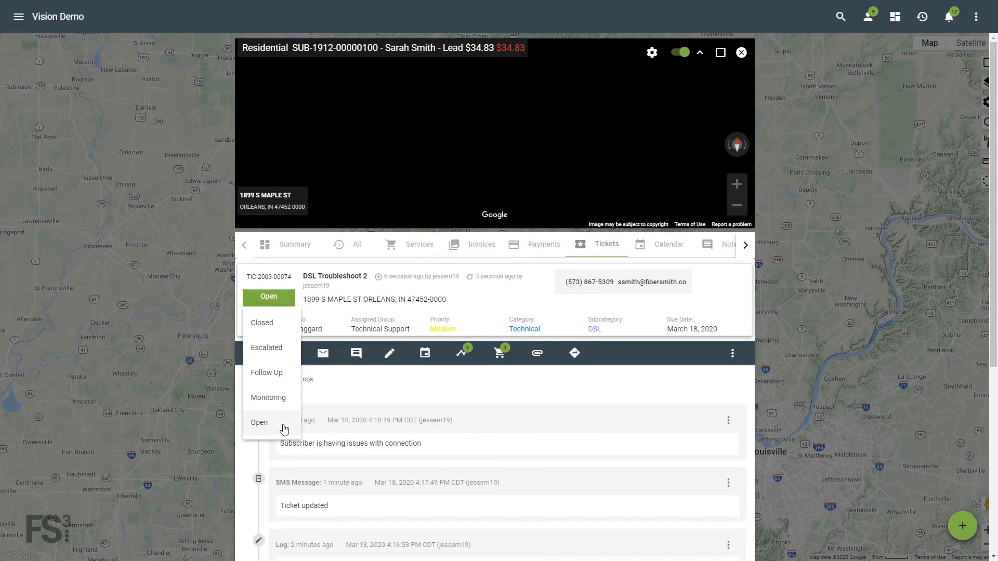
{"action": "left_click", "coordinate": [421, 392]}
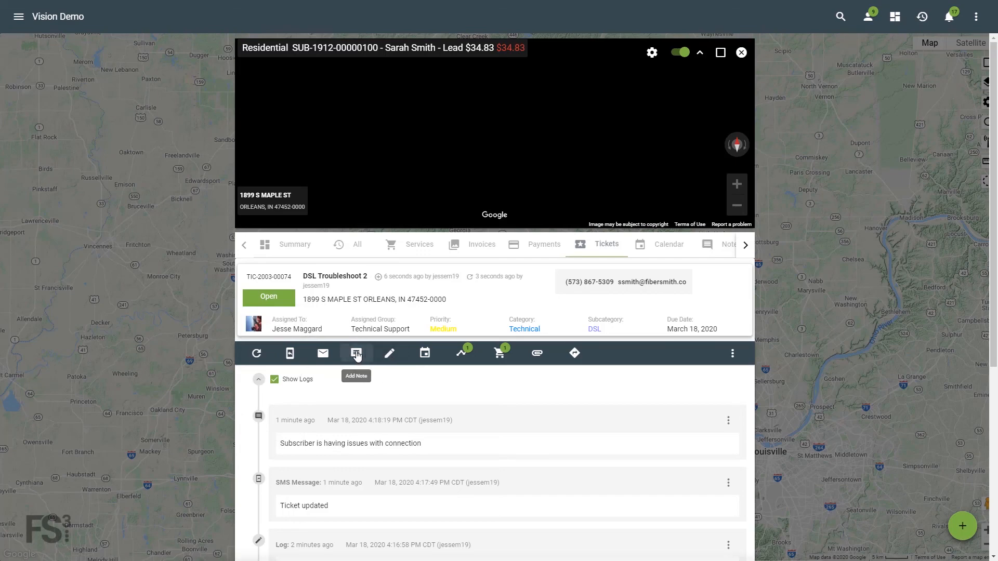
Step: Add the note "Ticket closed" and close the ticket together with it
{"action": "left_click", "coordinate": [356, 354]}
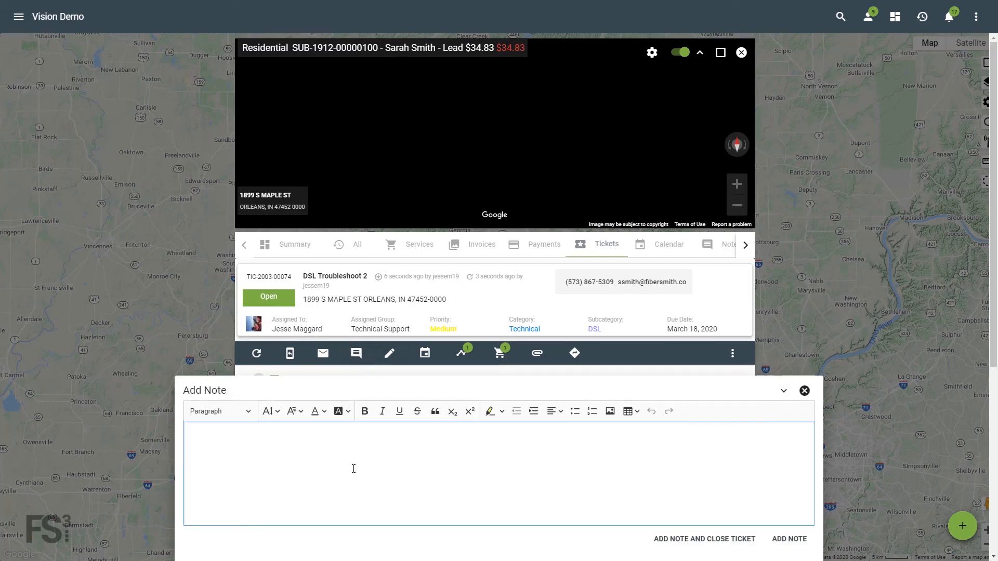
{"action": "type", "text": "Ticket closed"}
{"action": "left_click", "coordinate": [692, 540]}
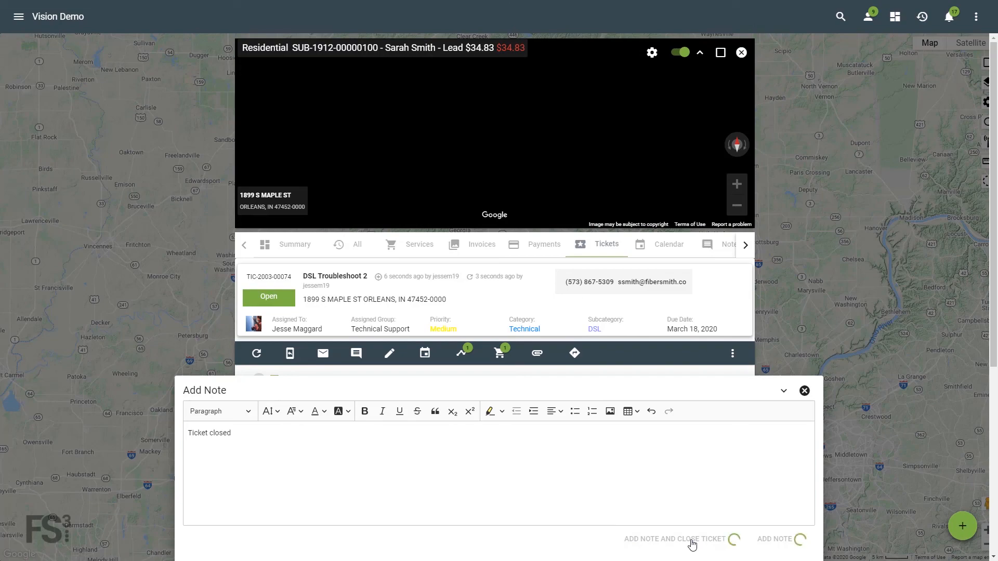